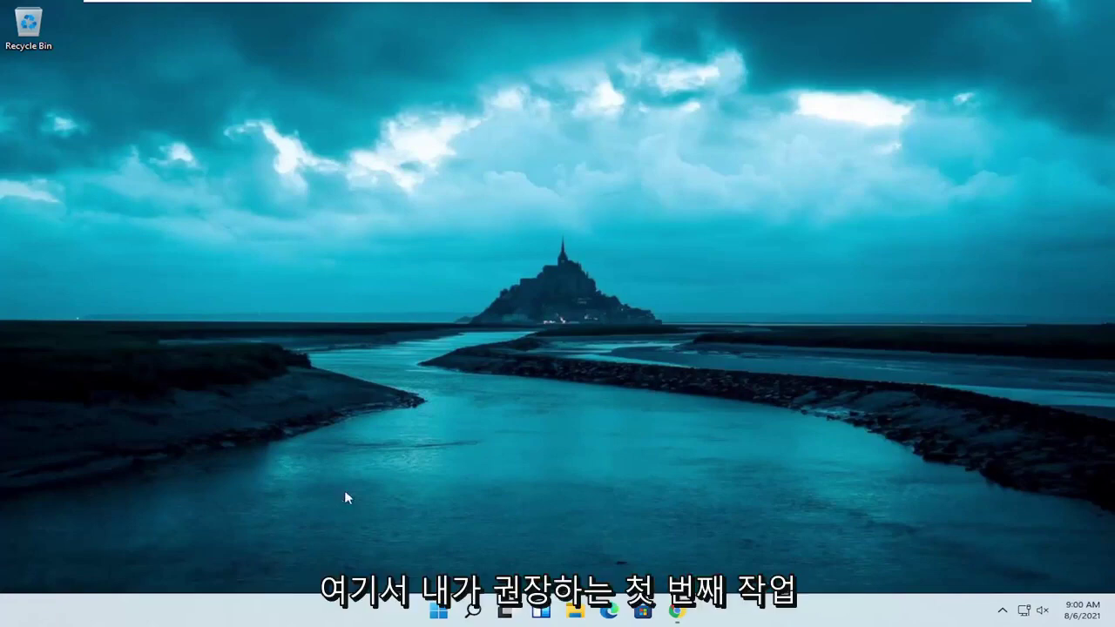
- Search 'msconfig' and open System Configuration on its Boot settings
left_click(473, 610)
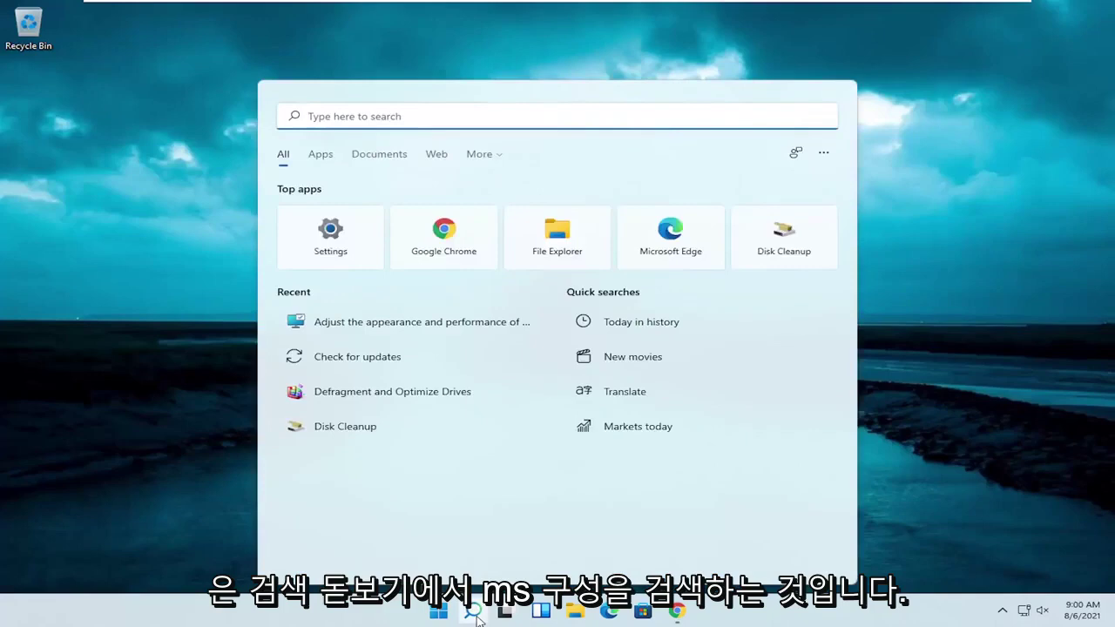
type("mscon")
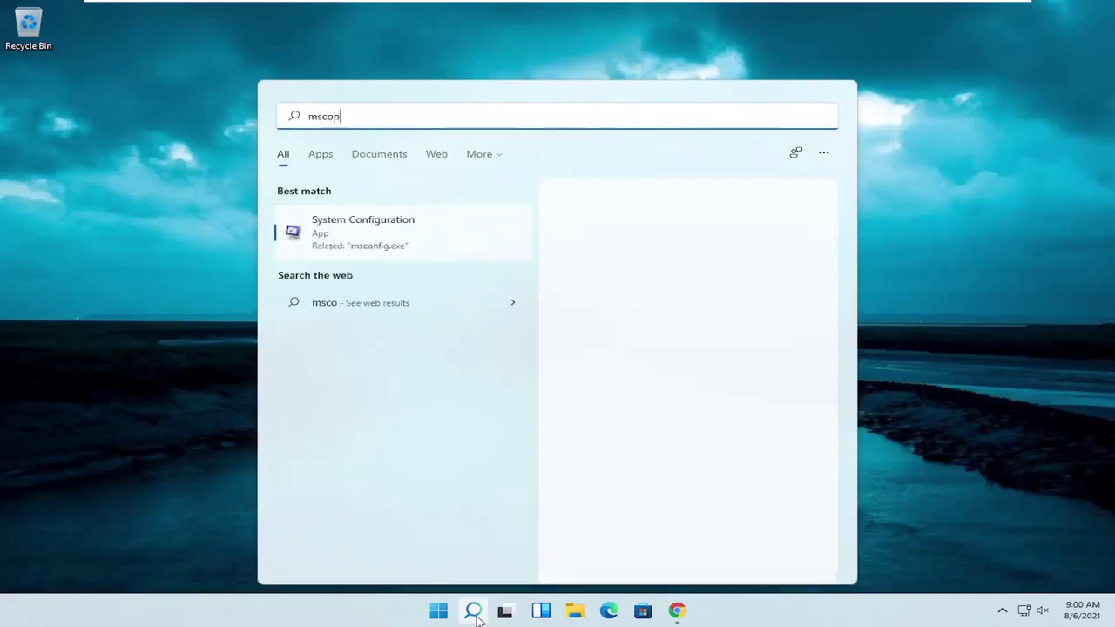
type("fig")
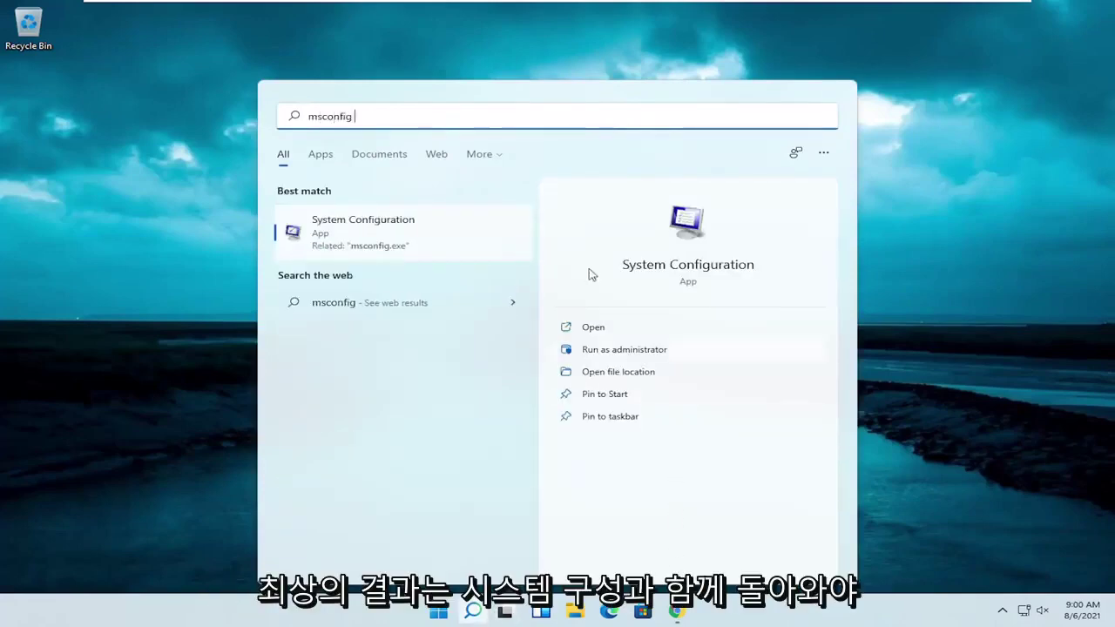
left_click(381, 242)
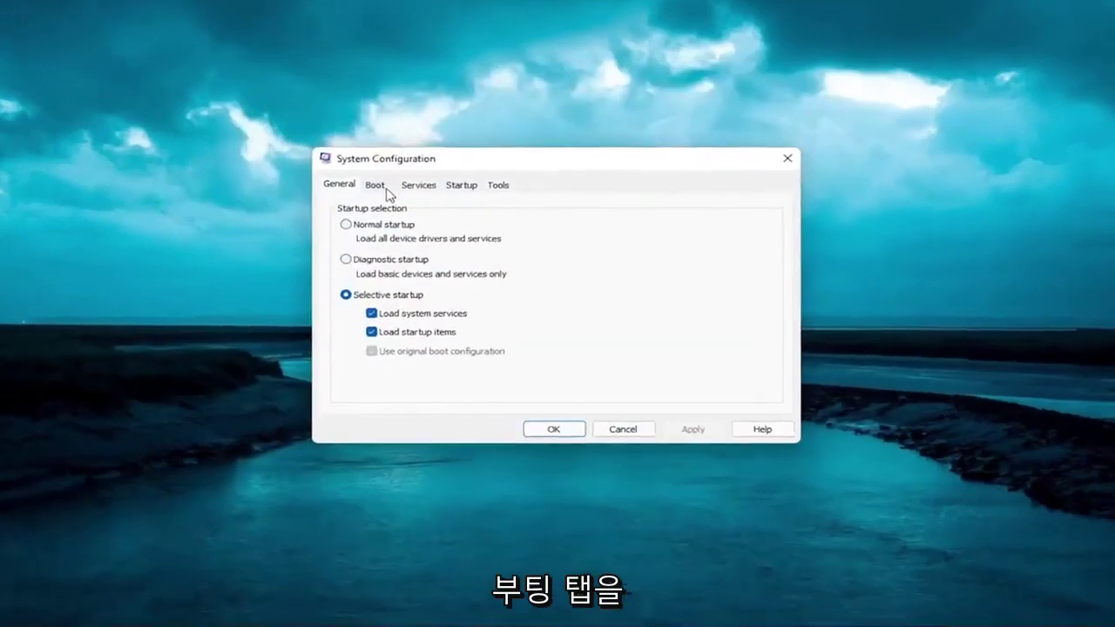
left_click(386, 190)
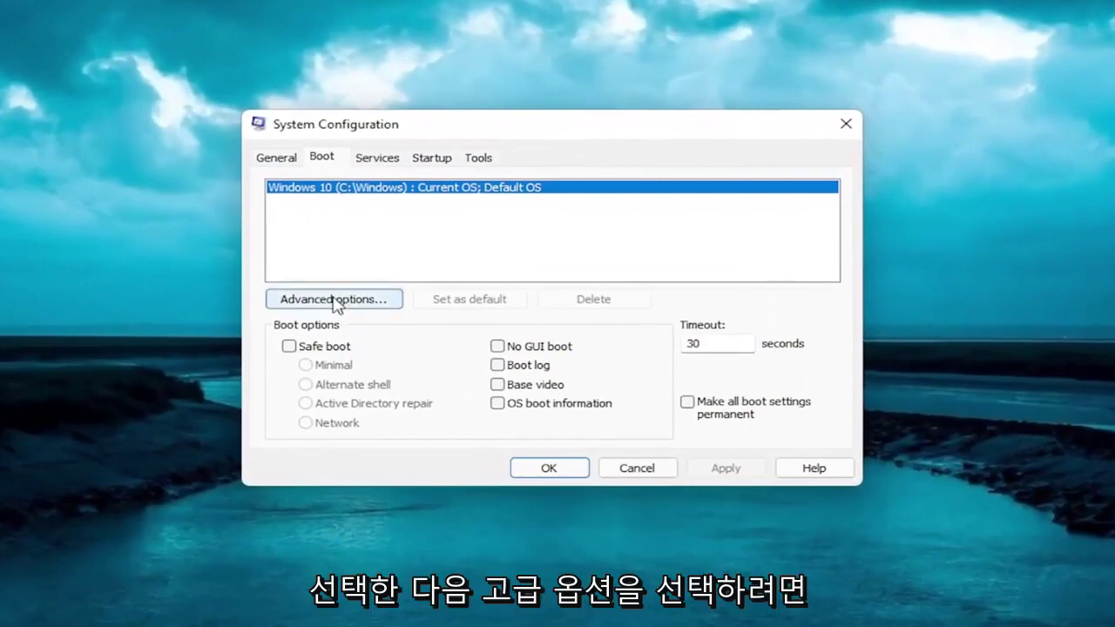
- In Advanced boot options, limit processors to 2 and enable the 4096 MB maximum memory
left_click(340, 299)
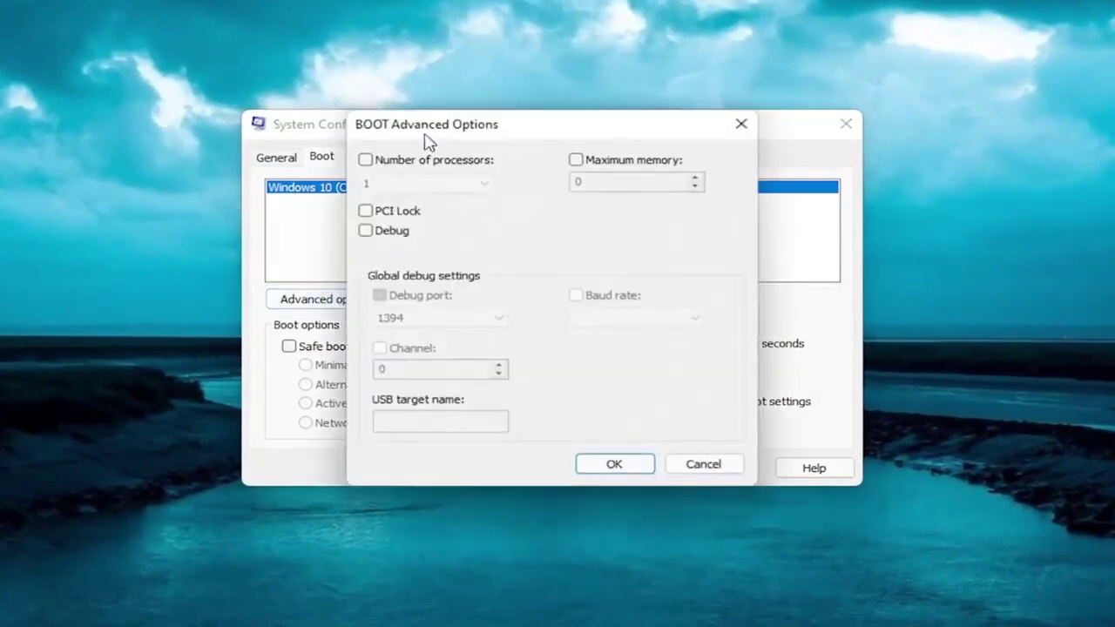
left_click(367, 161)
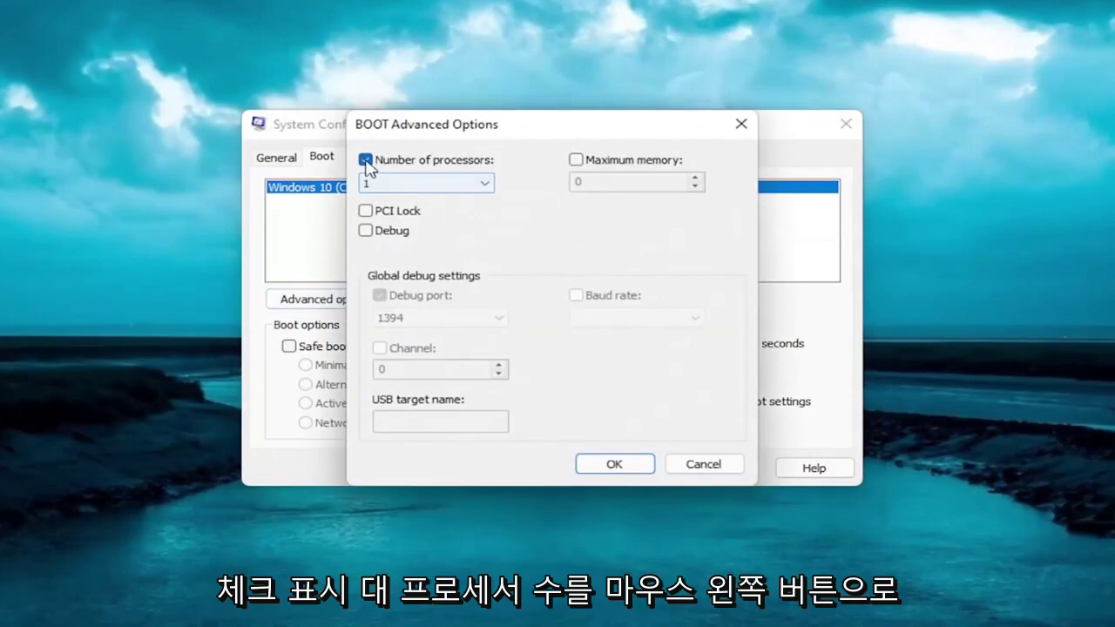
left_click(485, 186)
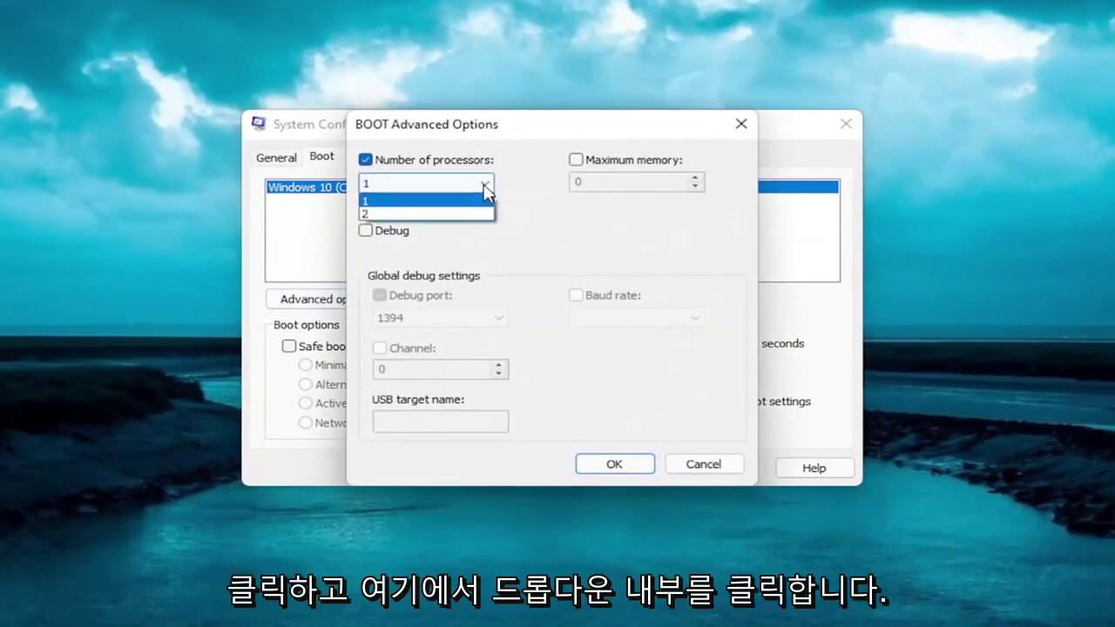
left_click(435, 214)
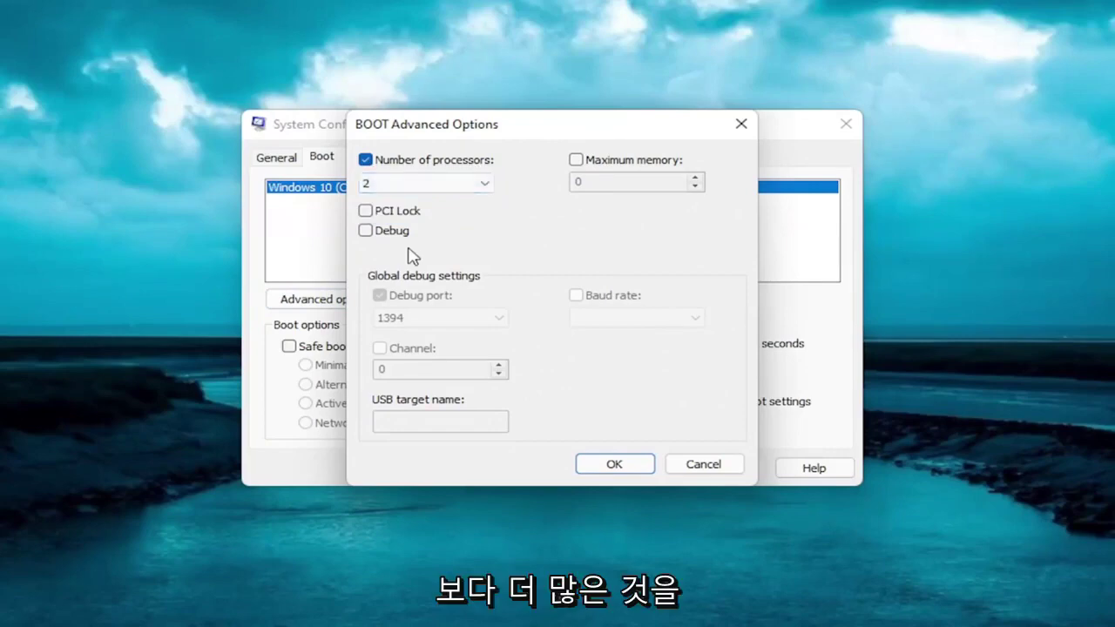
left_click(576, 160)
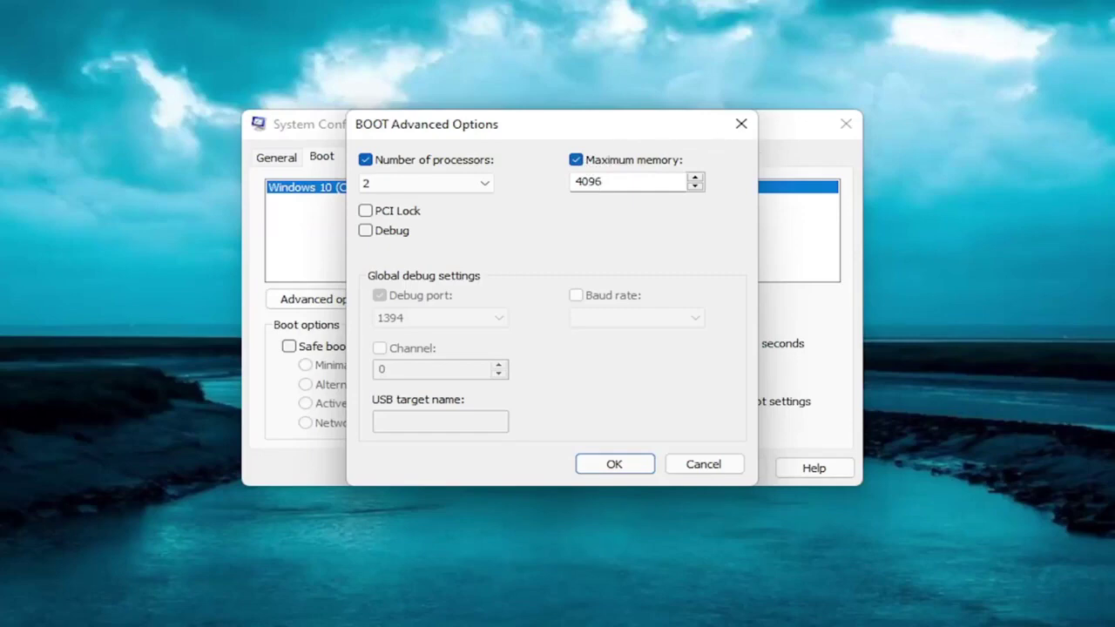
- Launch Calculator and compute 1,024 × 8 = 8,192
type("calculator")
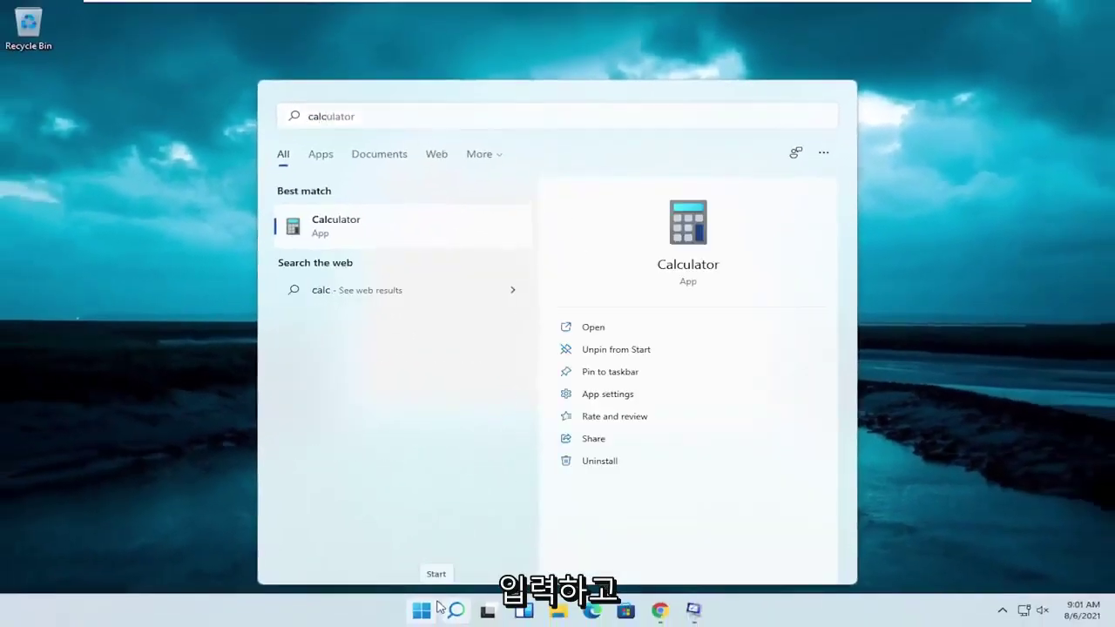
key("Return")
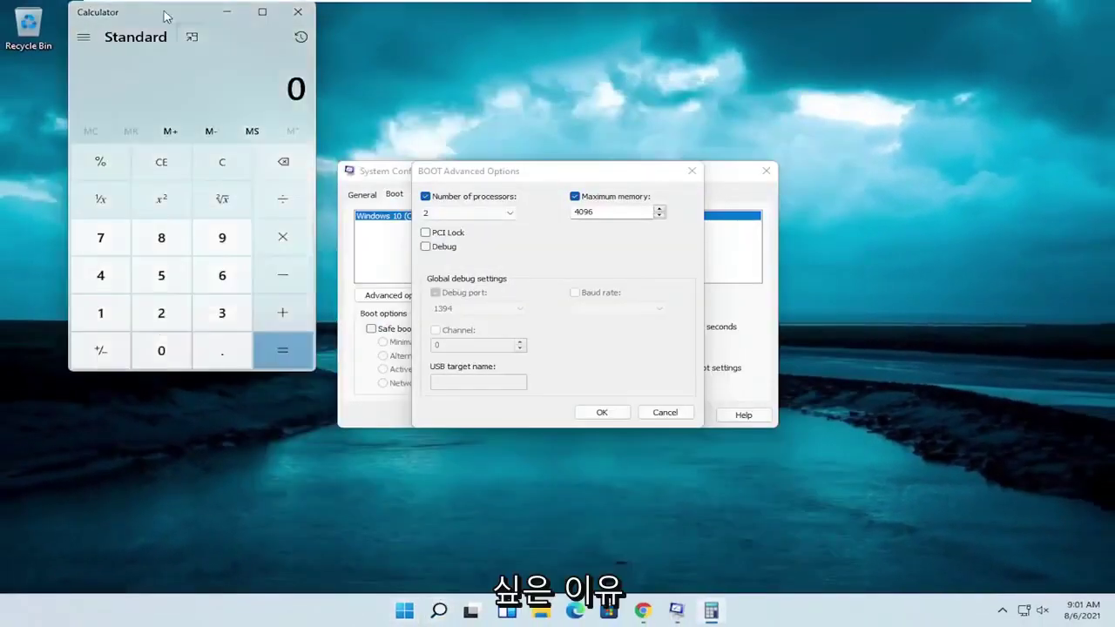
left_click_drag(165, 16, 443, 109)
type("1,024")
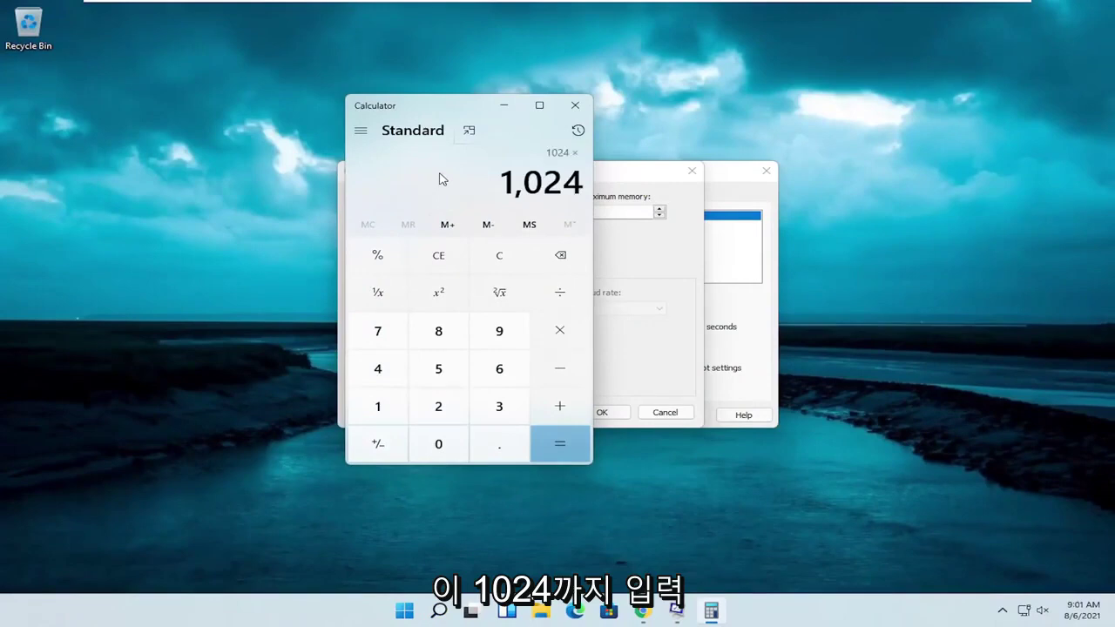
type("8")
key("Return")
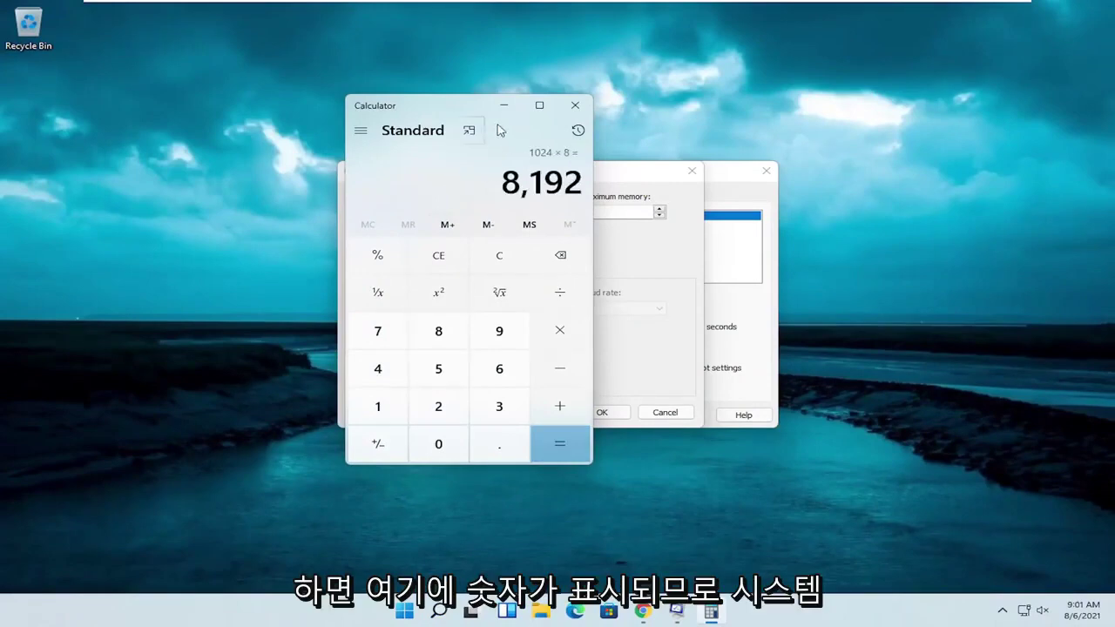
- Double it to 16,384, then confirm 1024 × 4 = 4,096 and close Calculator
left_click_drag(498, 129, 393, 143)
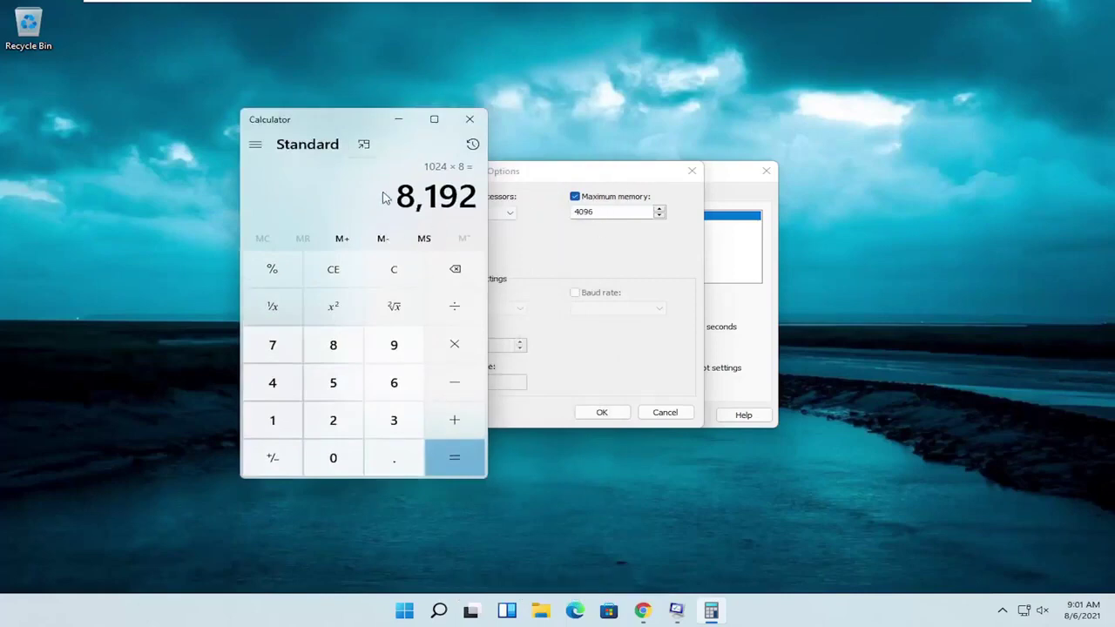
type("*2")
key("Return")
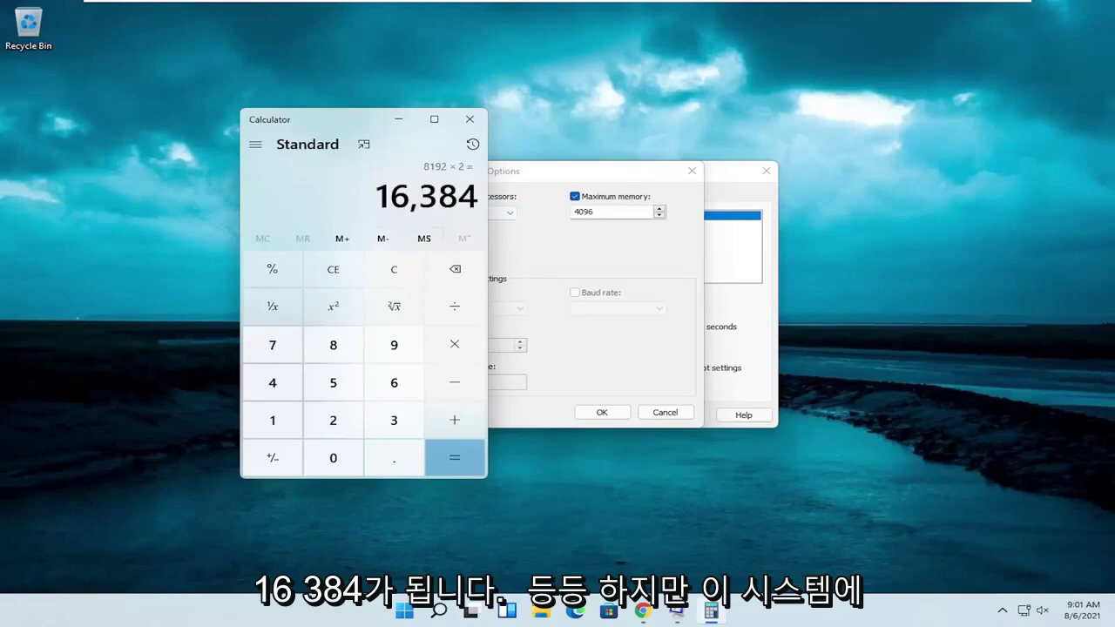
key("Escape")
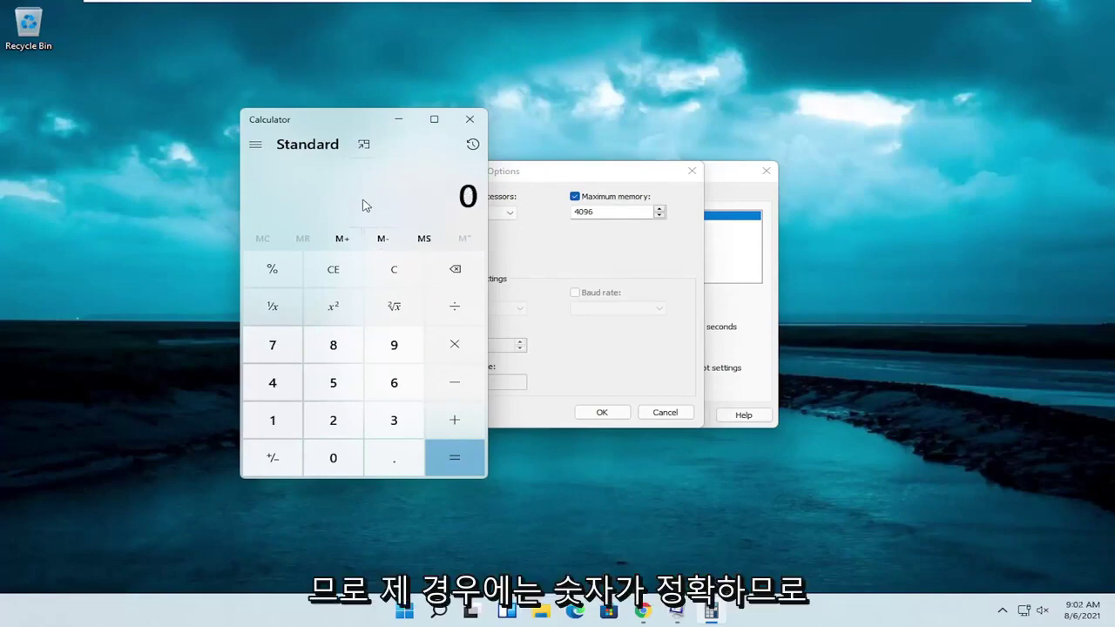
type("1024*")
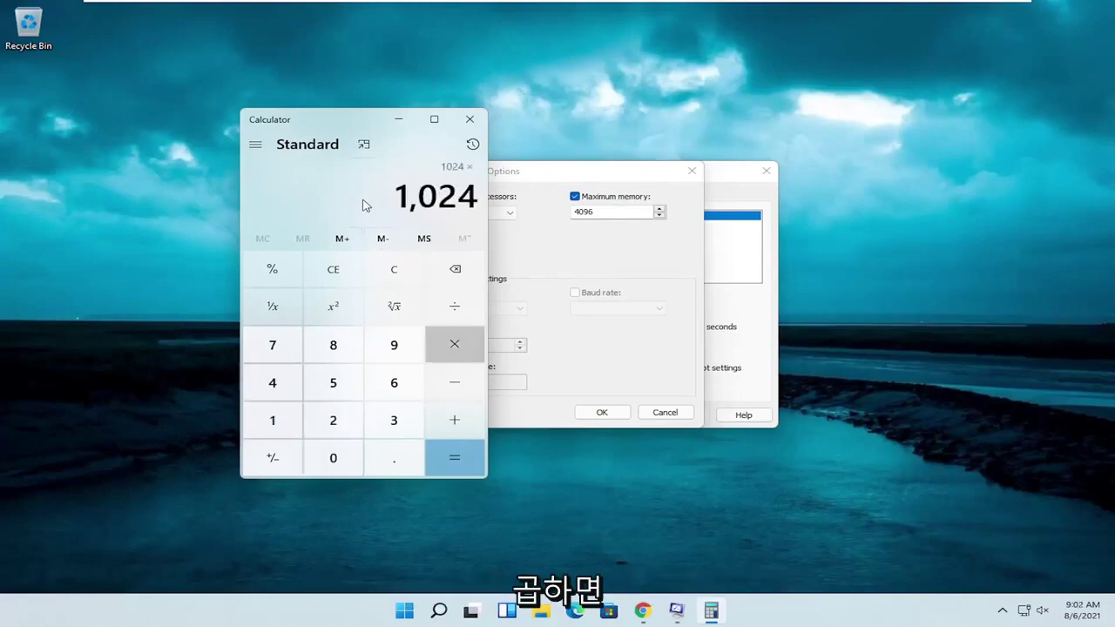
type("4")
key("Return")
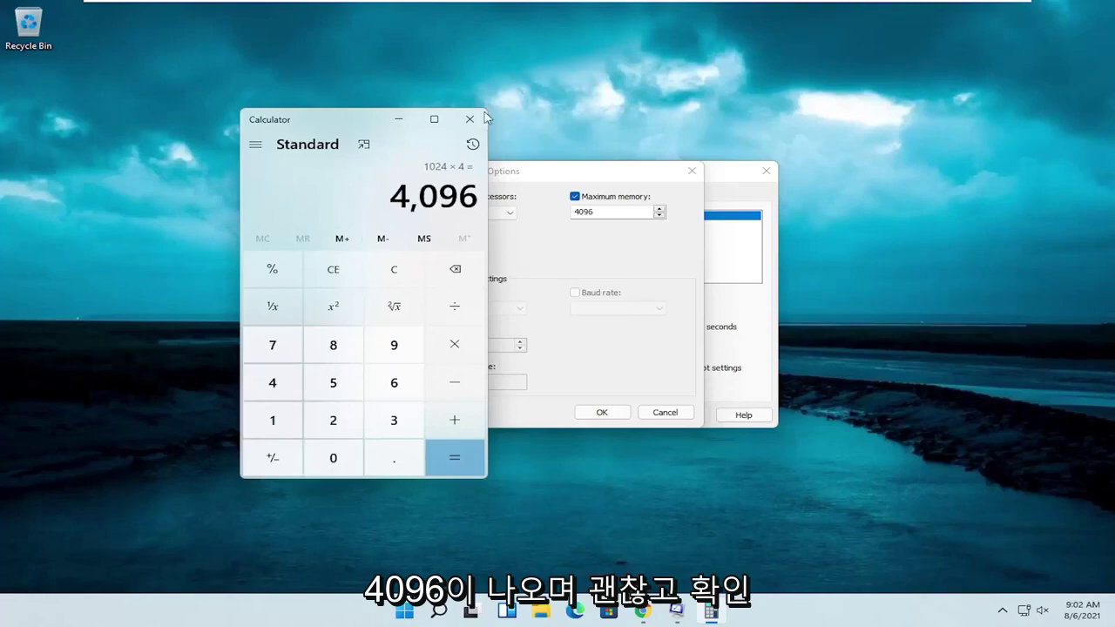
left_click(470, 120)
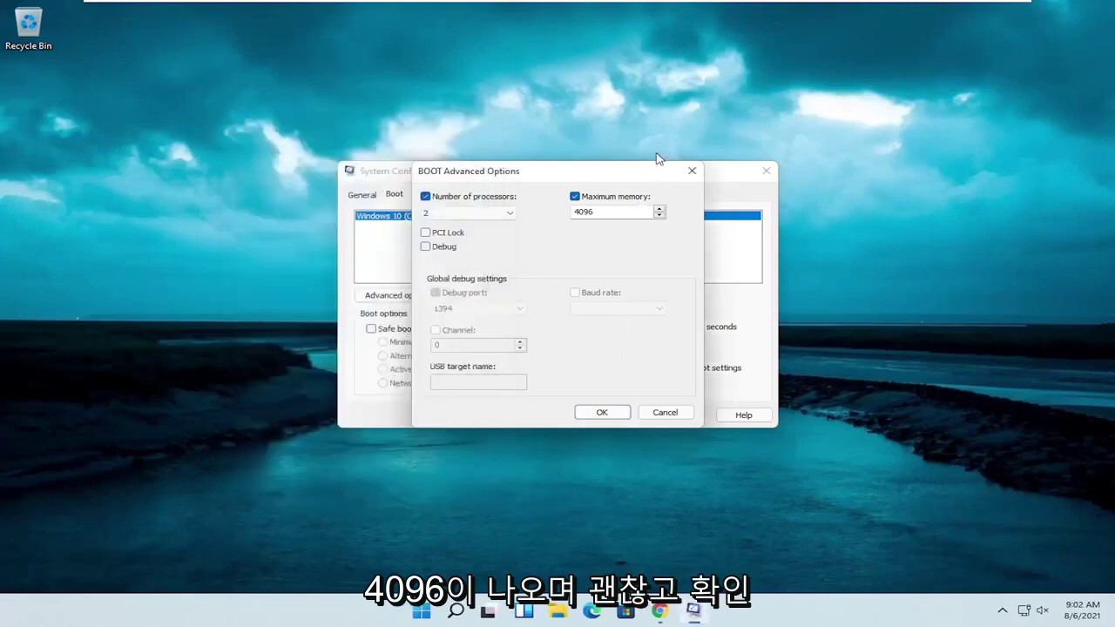
- Accept the 2-processor and 4096 MB limits and close System Configuration
left_click(602, 413)
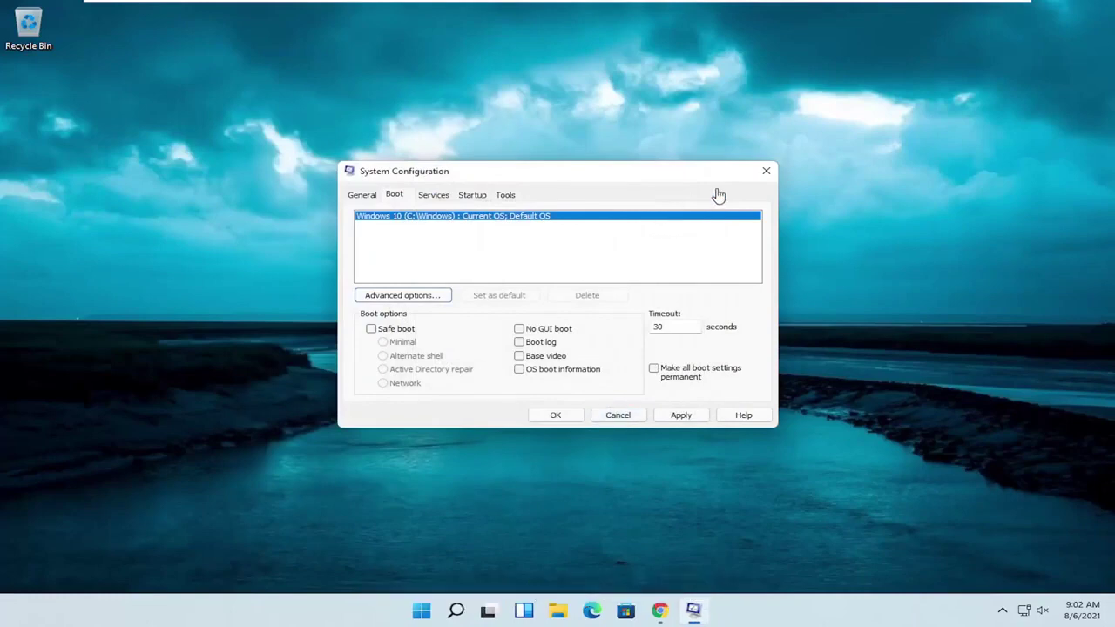
left_click(766, 170)
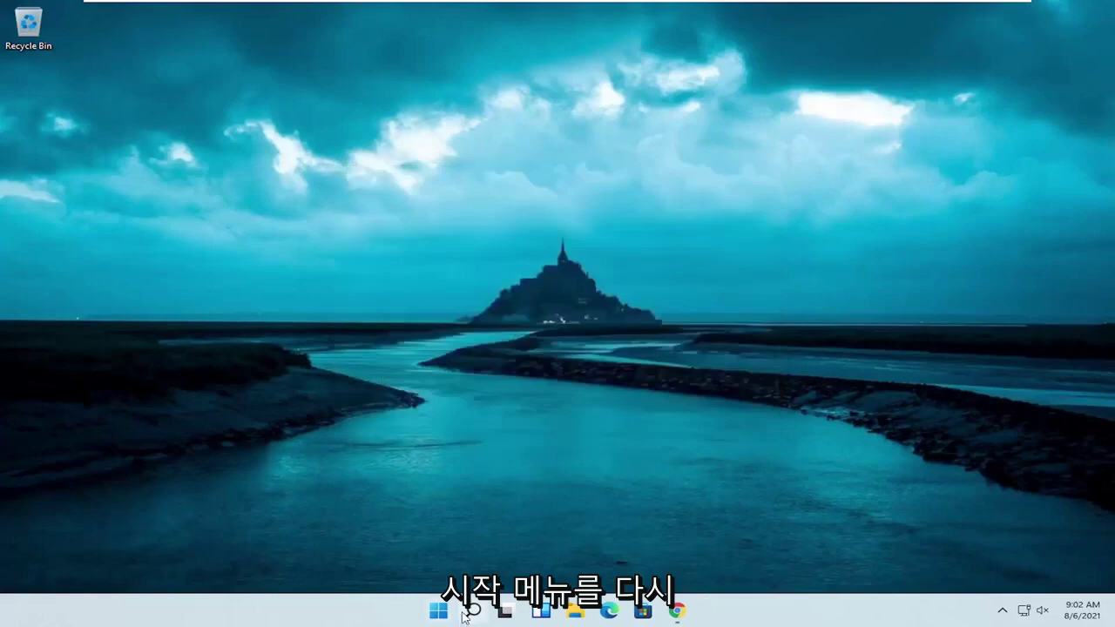
- Search 'adjust' to open Performance Options on its Advanced settings, showing 1408 MB paging file
left_click(464, 614)
type("adjus")
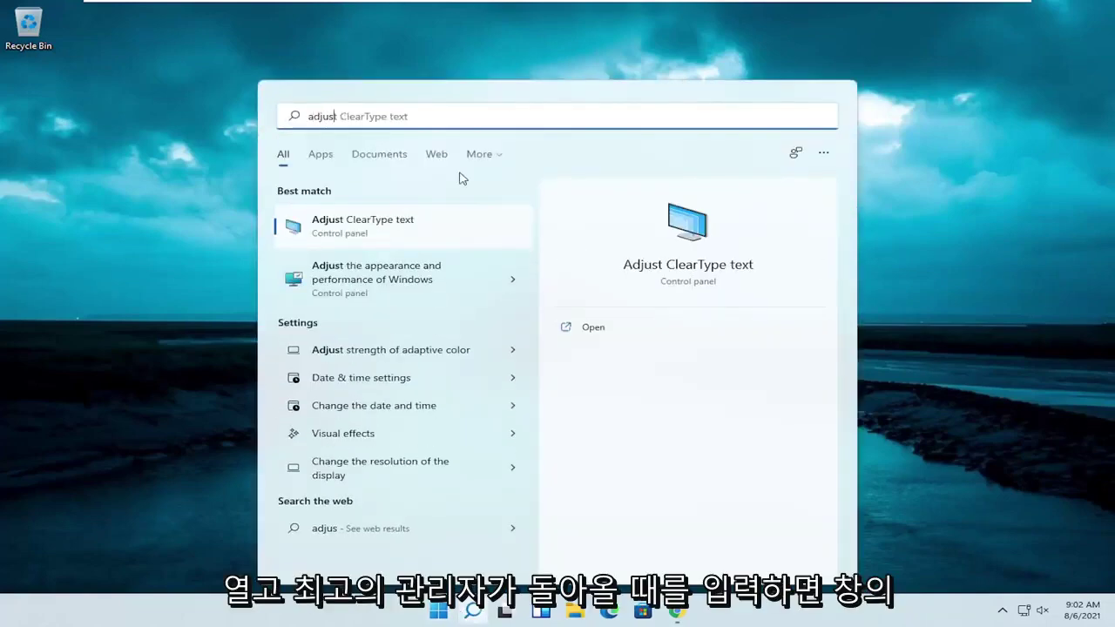
left_click(387, 290)
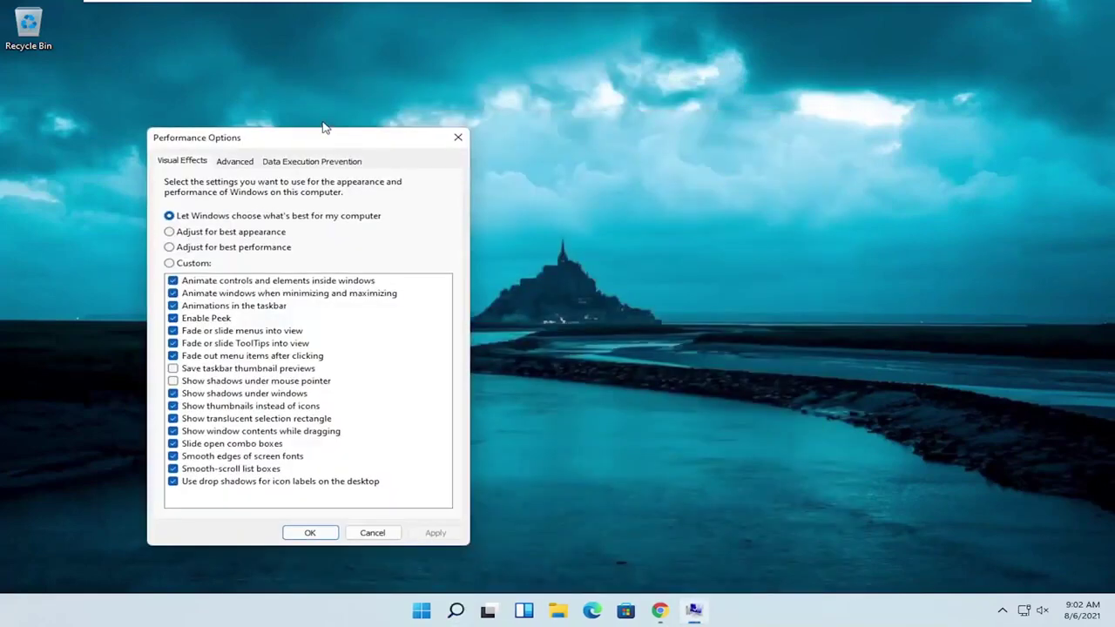
left_click_drag(322, 135, 516, 94)
left_click(426, 116)
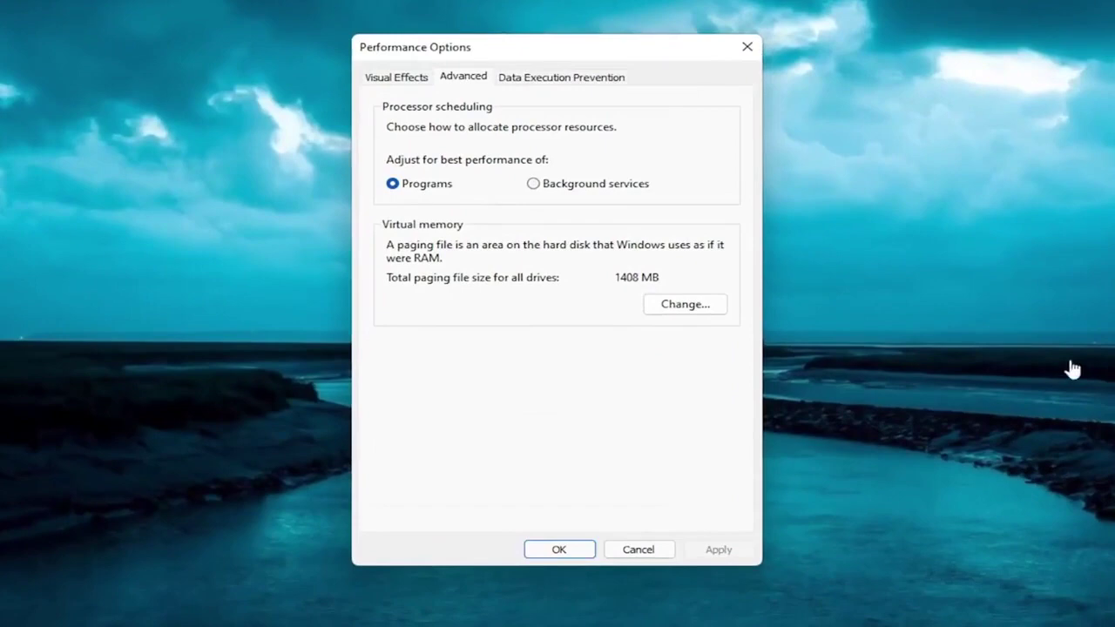
- Enable automatic paging file size management for all drives and acknowledge the restart notice
left_click(697, 305)
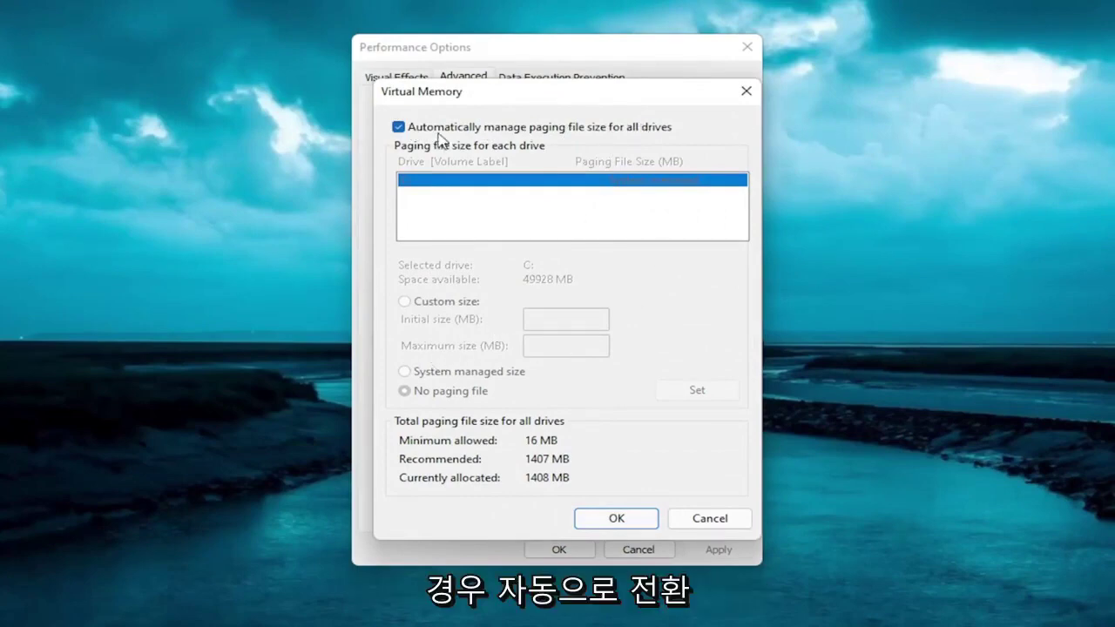
left_click(609, 521)
left_click_drag(617, 283, 547, 282)
left_click(702, 382)
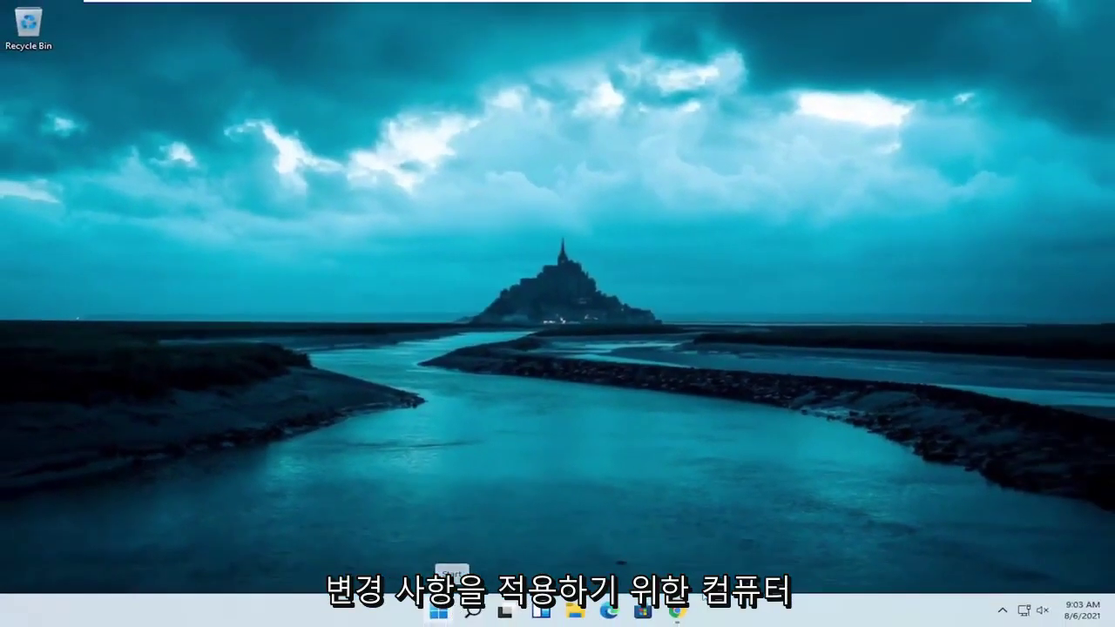
- Close all Chrome windows and restart the computer
right_click(676, 611)
left_click(656, 577)
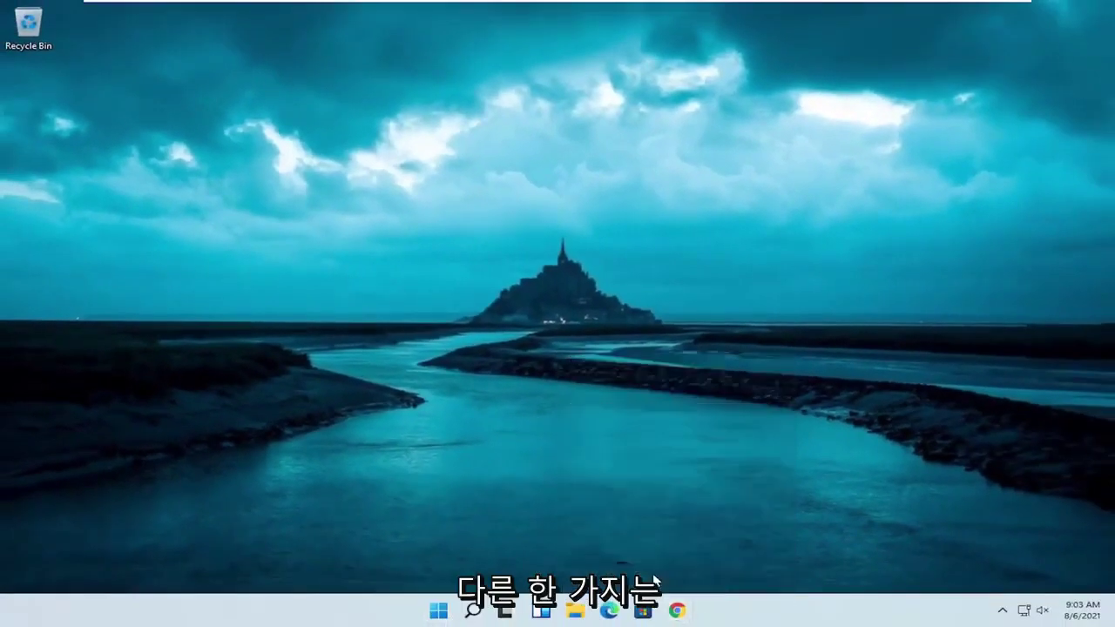
right_click(442, 613)
mouse_move(424, 555)
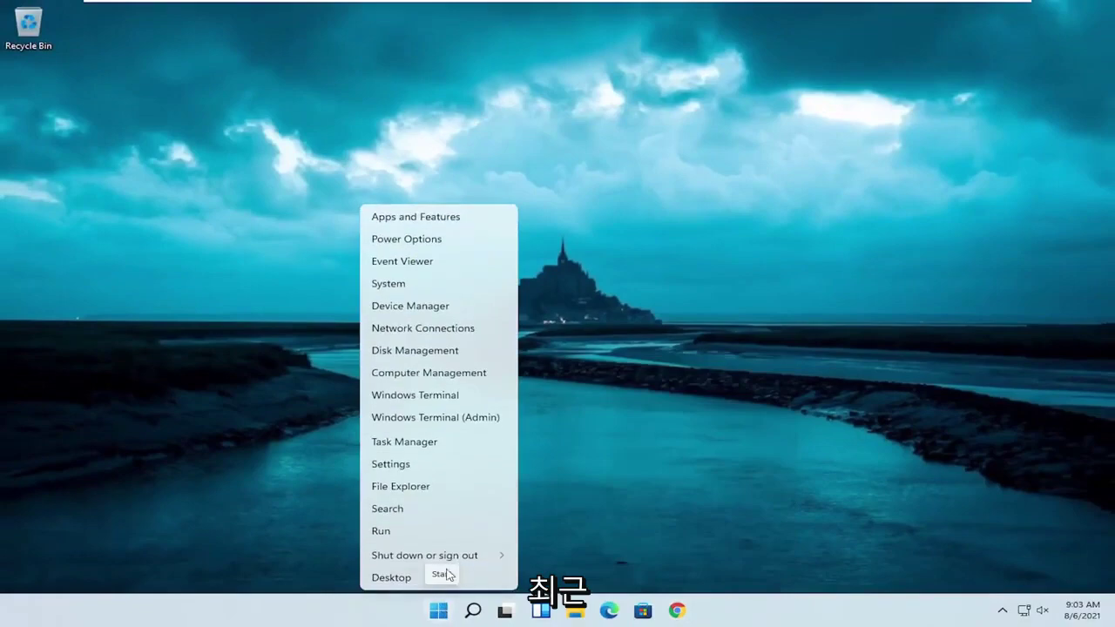
left_click(552, 580)
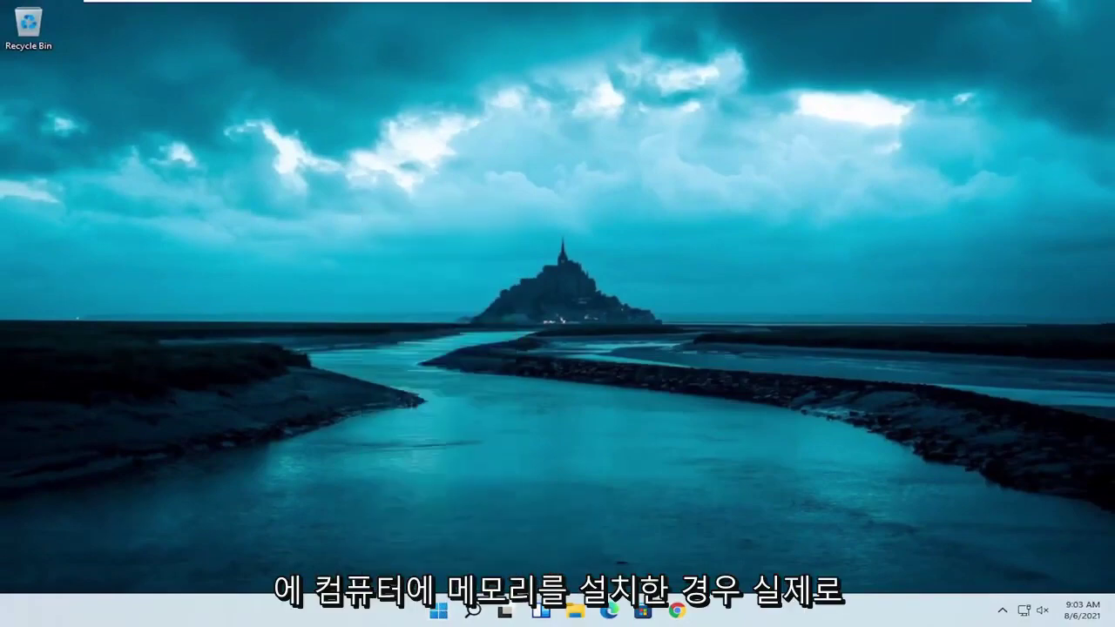